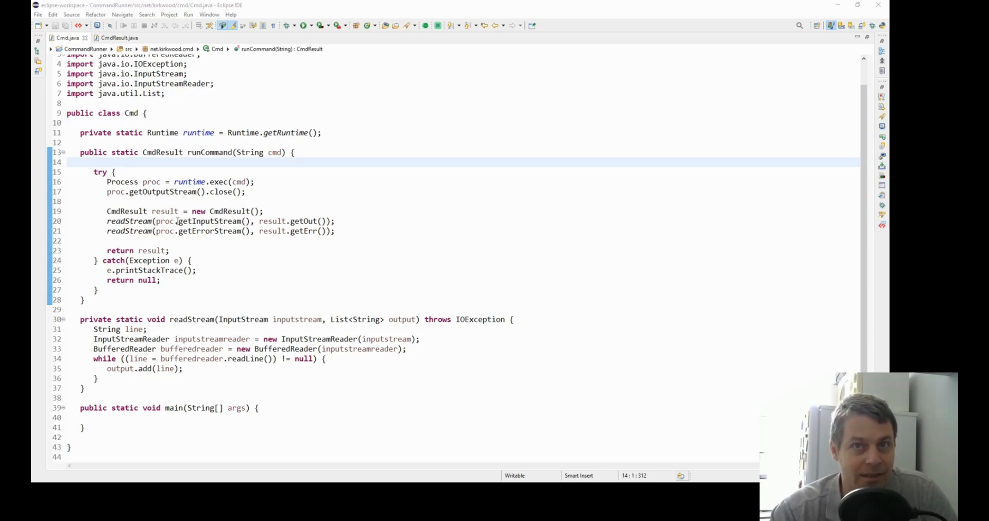
Review the runtime field and exec call, then select CmdResult on line 13 for its context actions
{"action": "key", "text": "Down"}
{"action": "key", "text": "Down"}
{"action": "key", "text": "Down"}
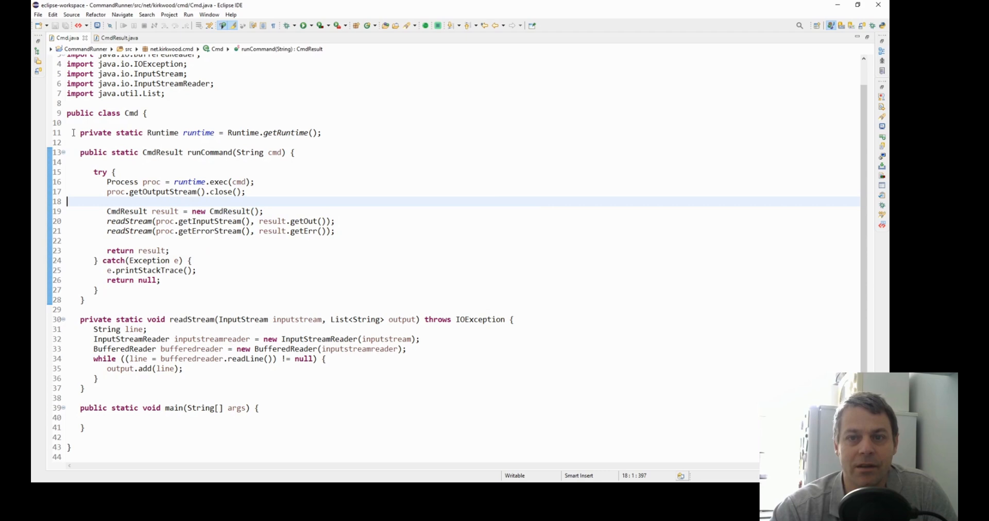
{"action": "left_click_drag", "start_coordinate": [80, 133], "coordinate": [317, 133]}
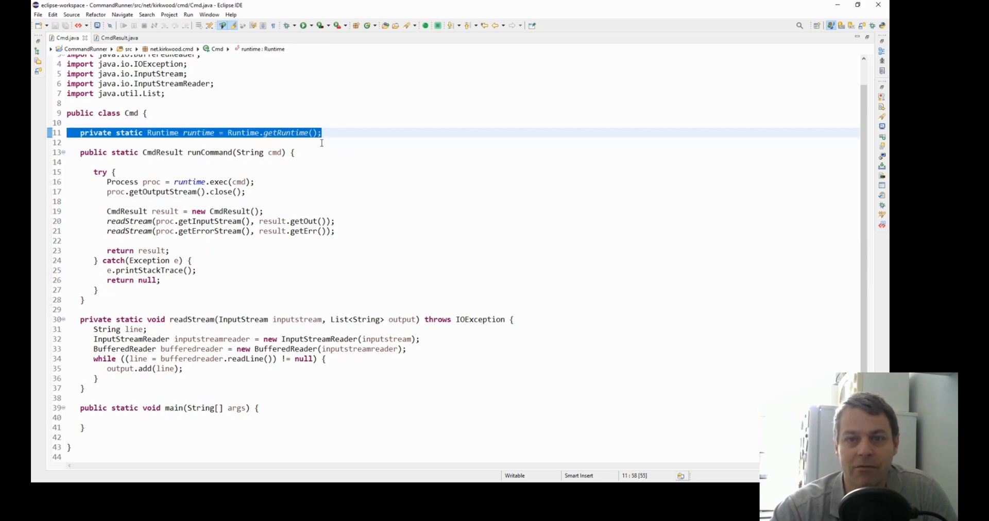
{"action": "left_click", "coordinate": [77, 142]}
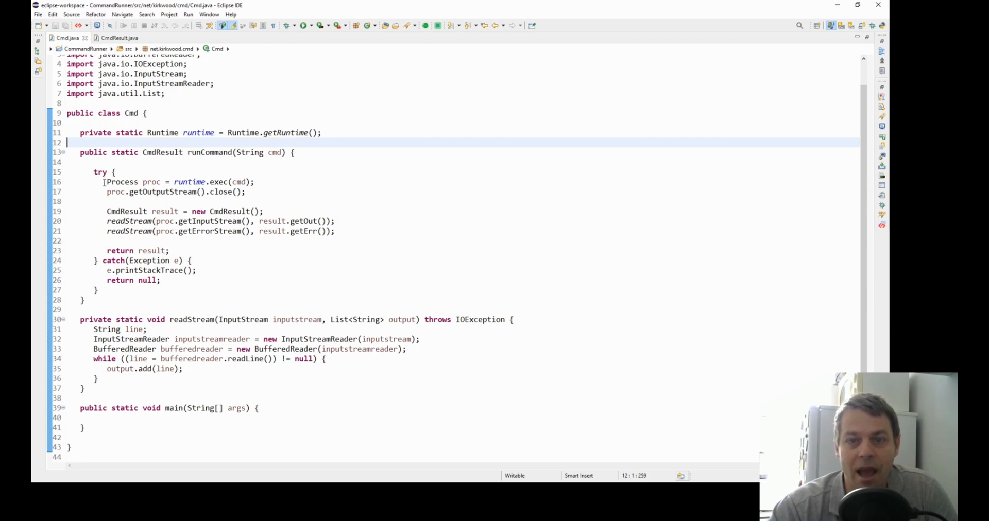
{"action": "left_click_drag", "start_coordinate": [106, 181], "coordinate": [264, 180]}
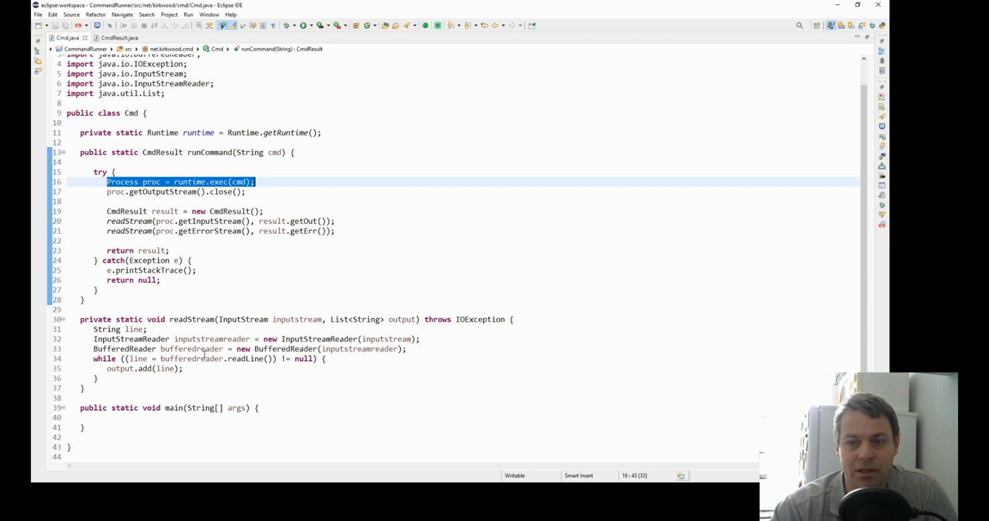
{"action": "double_click", "coordinate": [163, 152]}
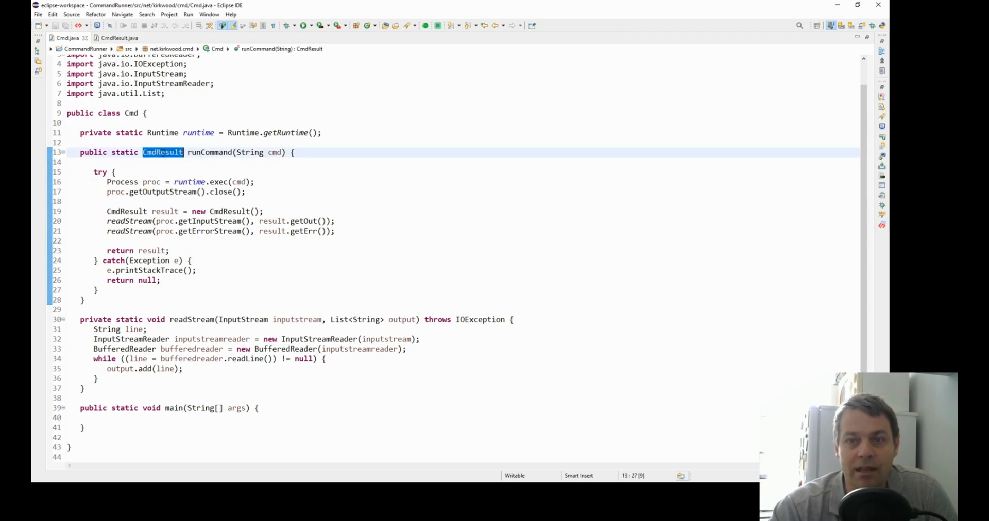
{"action": "right_click", "coordinate": [162, 153]}
Jump to the CmdResult declaration, review its out and err fields, then return to Cmd.java
{"action": "left_click", "coordinate": [201, 141]}
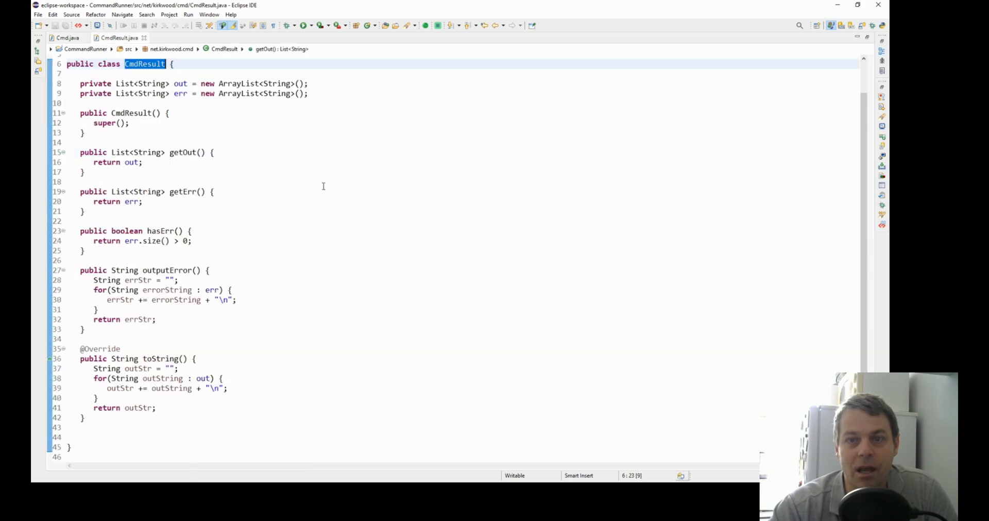
{"action": "left_click", "coordinate": [324, 93]}
{"action": "left_click_drag", "start_coordinate": [310, 94], "coordinate": [329, 75]}
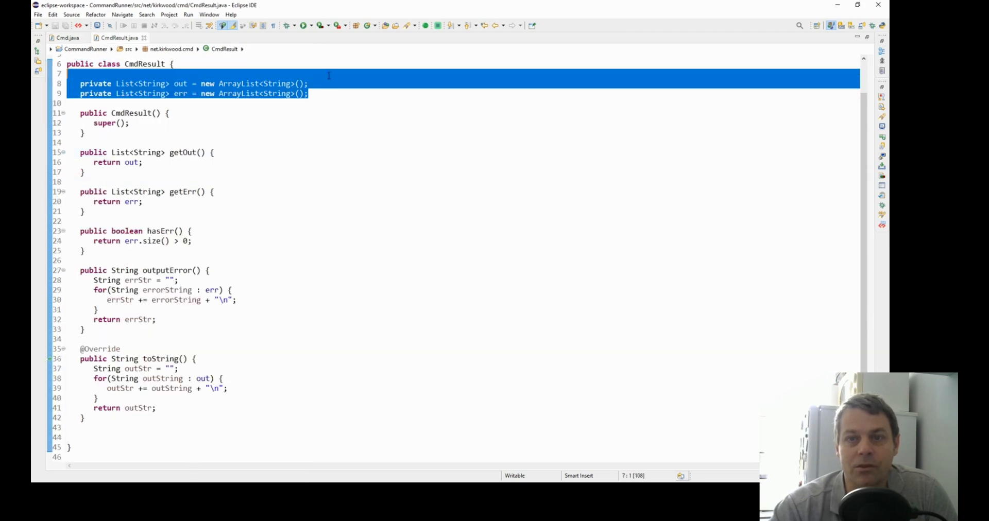
{"action": "left_click", "coordinate": [330, 132]}
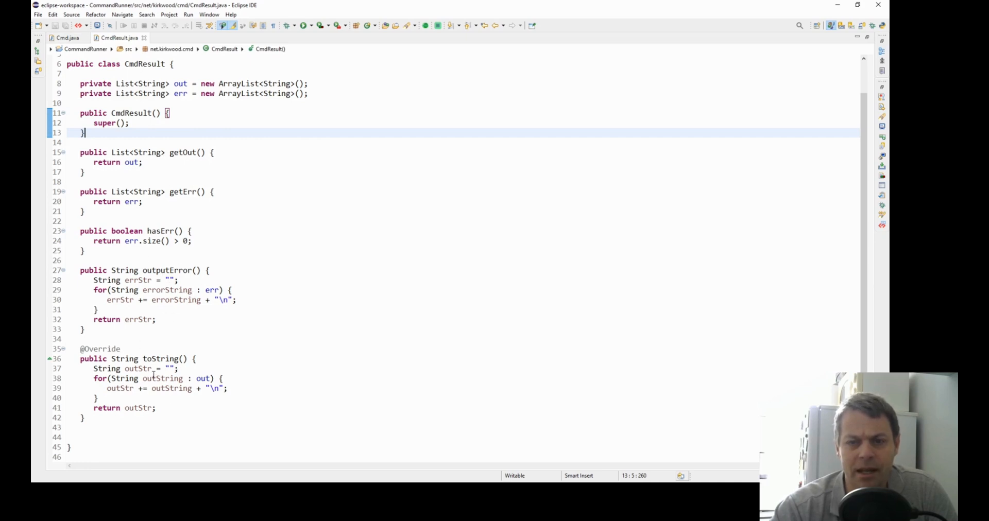
{"action": "left_click", "coordinate": [67, 38]}
{"action": "left_click", "coordinate": [215, 181]}
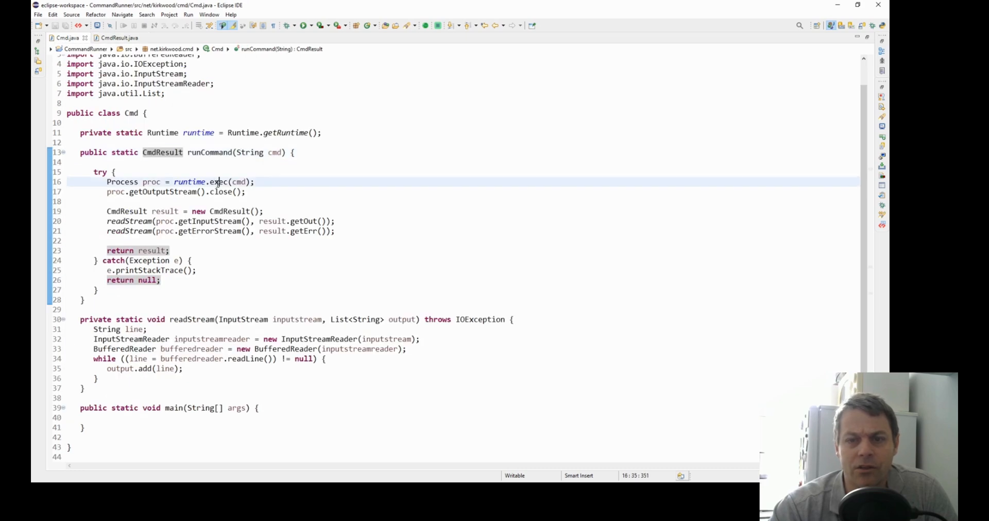
Add runCommand("notepad.exe"); on a new line inside the main method
{"action": "double_click", "coordinate": [162, 152]}
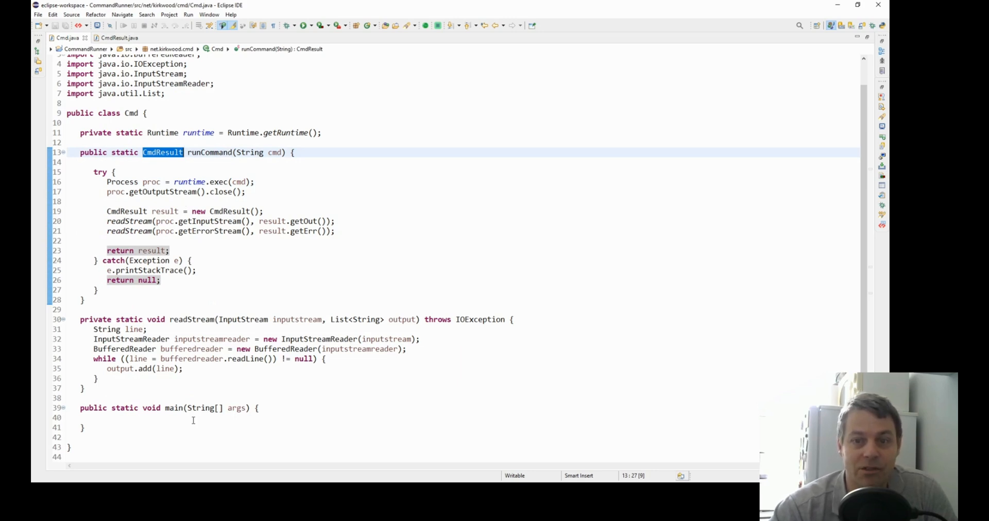
{"action": "left_click", "coordinate": [175, 418]}
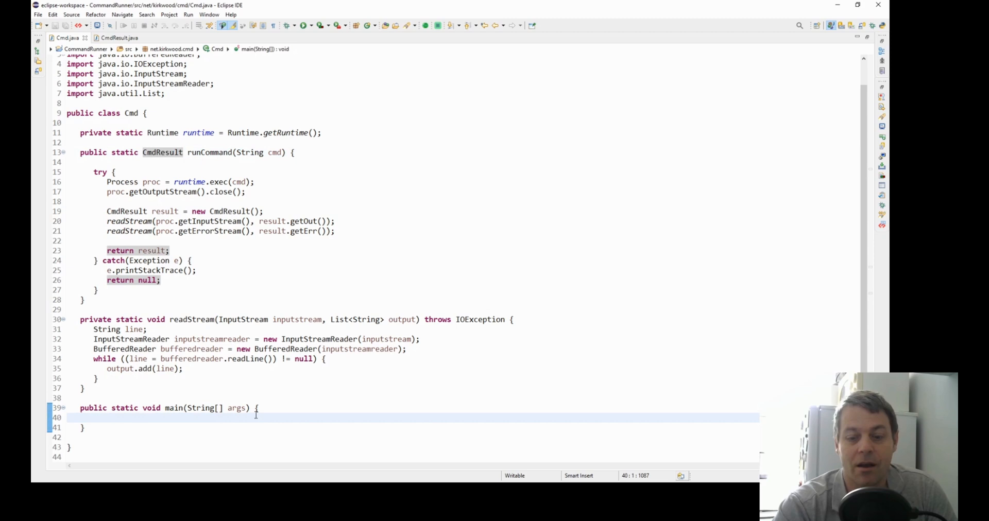
{"action": "key", "text": "Return"}
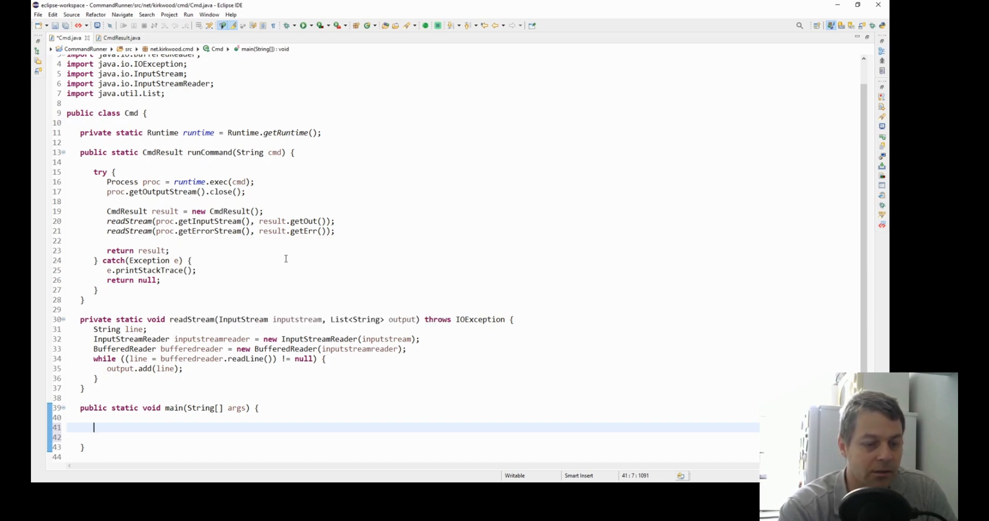
{"action": "type", "text": "run"}
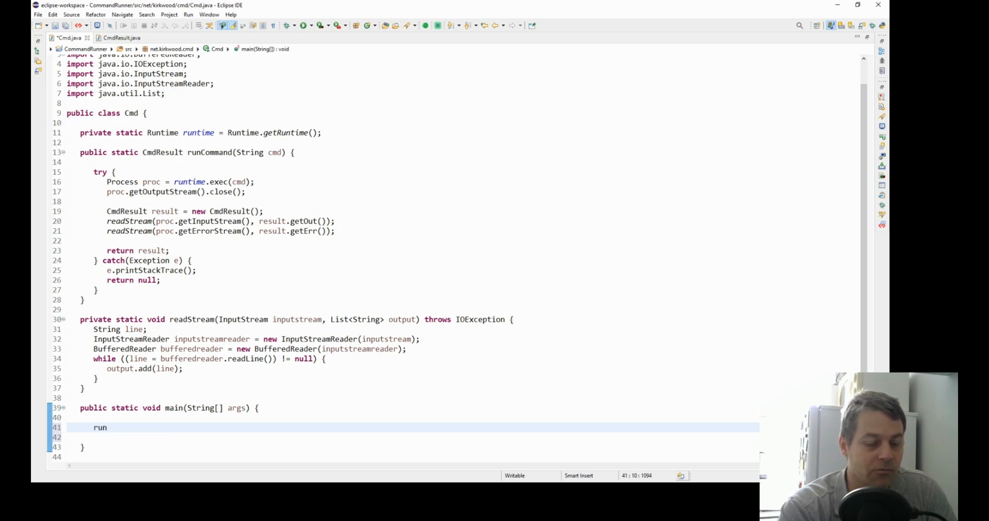
{"action": "type", "text": "Command"}
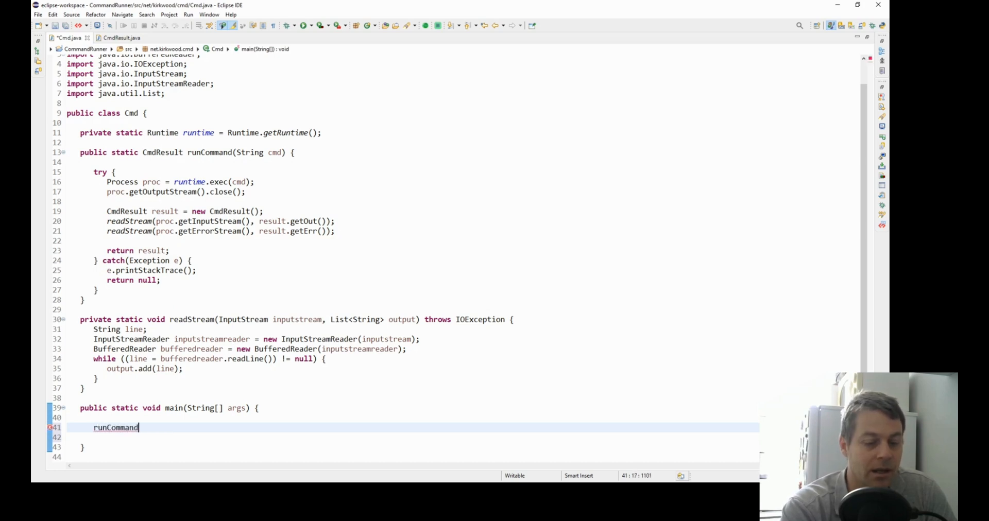
{"action": "type", "text": "(\""}
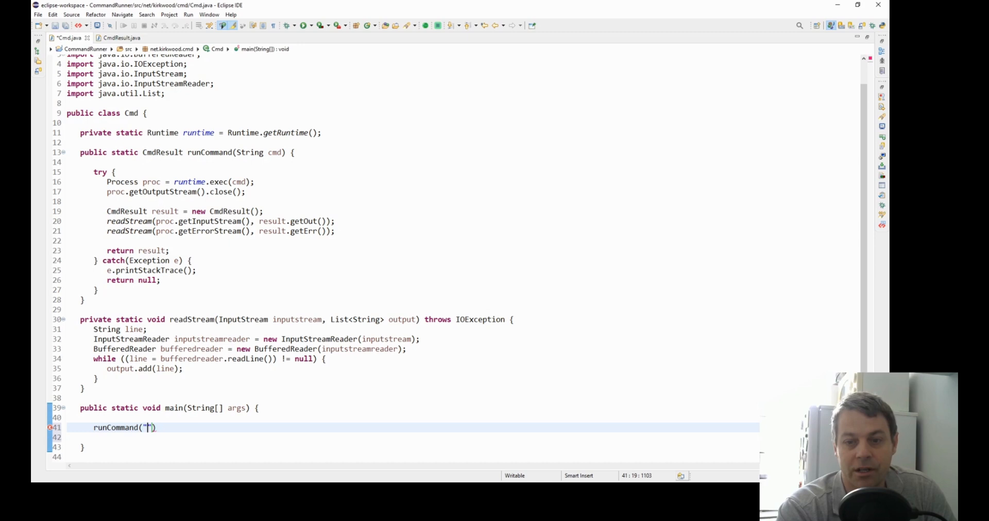
{"action": "type", "text": "notep"}
{"action": "type", "text": "ad.exe"}
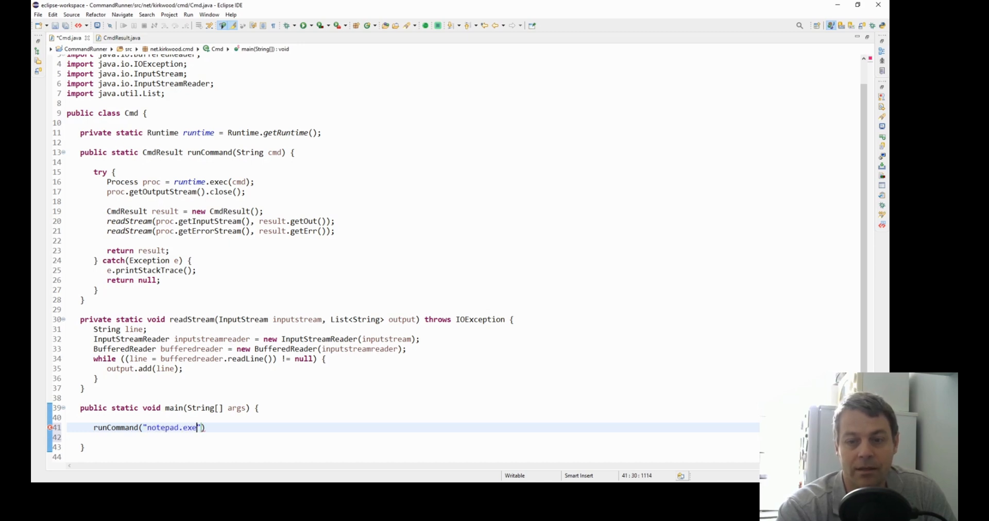
{"action": "key", "text": "End"}
{"action": "type", "text": ";"}
{"action": "left_click", "coordinate": [169, 251]}
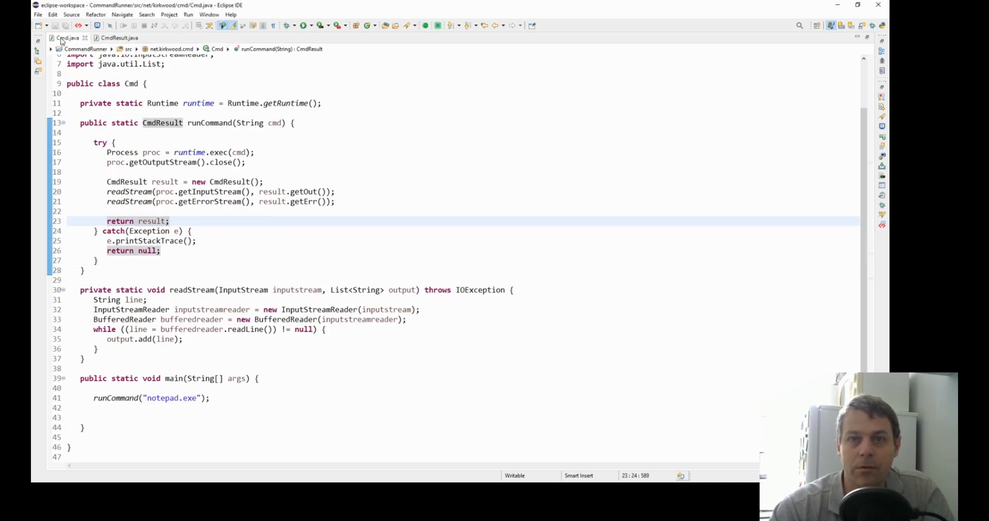
Run the Cmd application, then close the blank Notepad window it launched
{"action": "key", "text": "ctrl+m"}
{"action": "scroll", "coordinate": [360, 183], "scroll_direction": "down", "scroll_amount": 5}
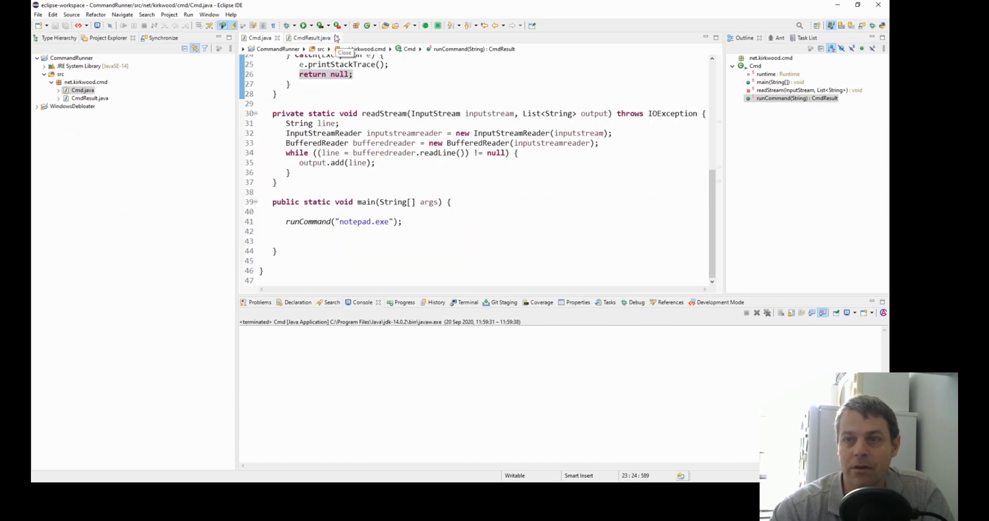
{"action": "left_click", "coordinate": [313, 26]}
{"action": "left_click", "coordinate": [320, 37]}
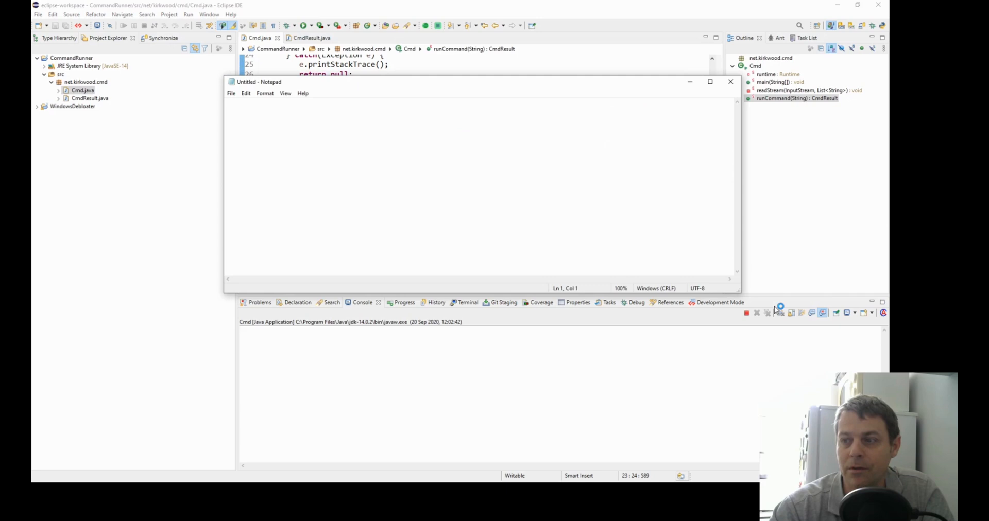
{"action": "left_click", "coordinate": [730, 83]}
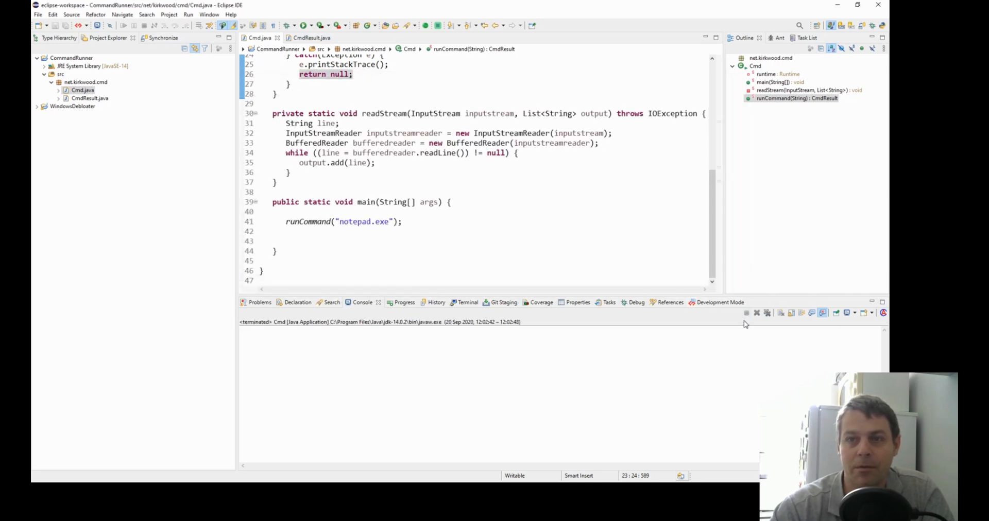
Replace notepad.exe with cmd /c dir c:\\ as the runCommand argument on line 41
{"action": "left_click", "coordinate": [412, 221]}
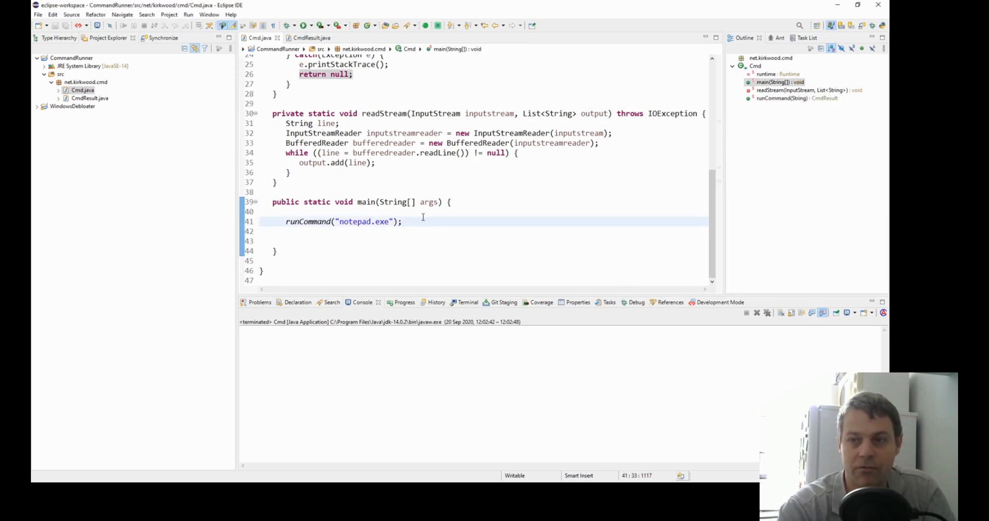
{"action": "key", "text": "shift+Home"}
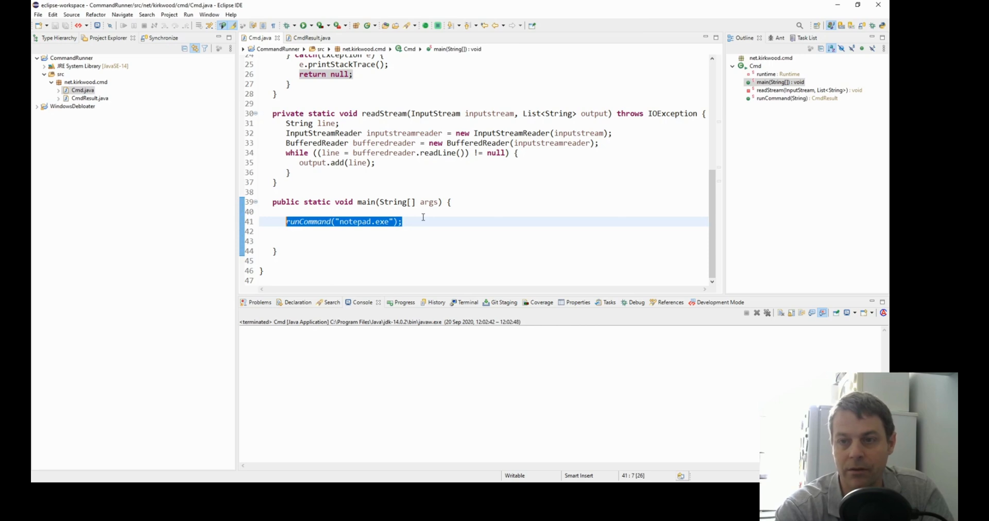
{"action": "key", "text": "End"}
{"action": "key", "text": "Left"}
{"action": "key", "text": "Left"}
{"action": "key", "text": "Left"}
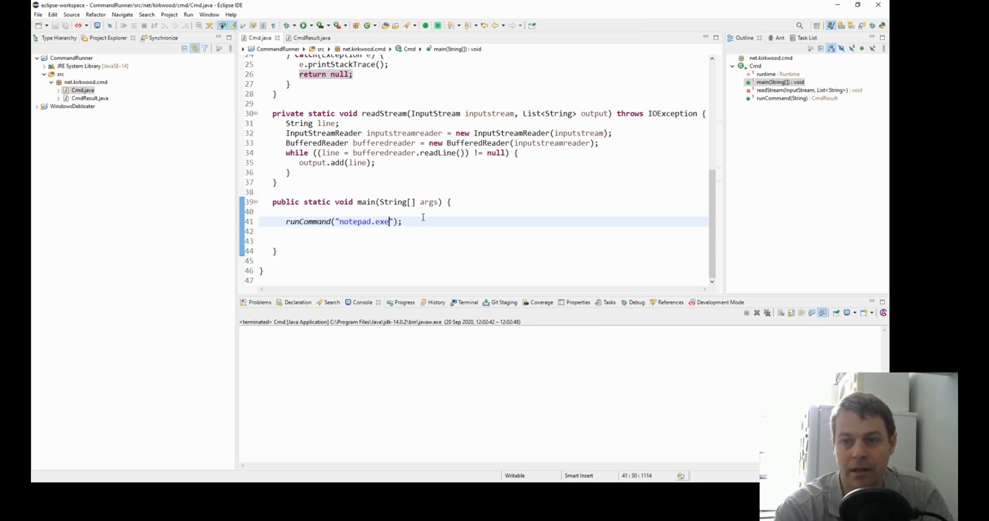
{"action": "key", "text": "ctrl+shift+Left"}
{"action": "key", "text": "ctrl+shift+Left"}
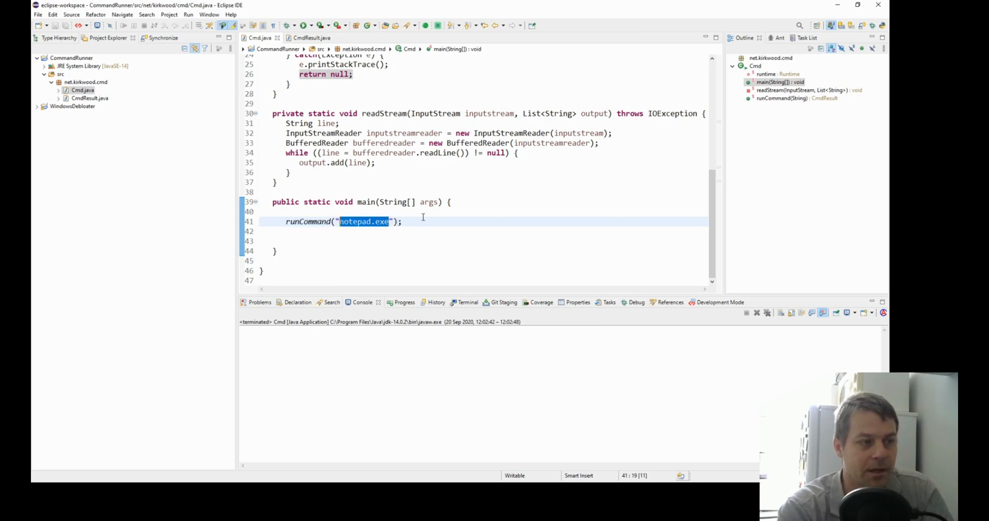
{"action": "type", "text": "cmd /"}
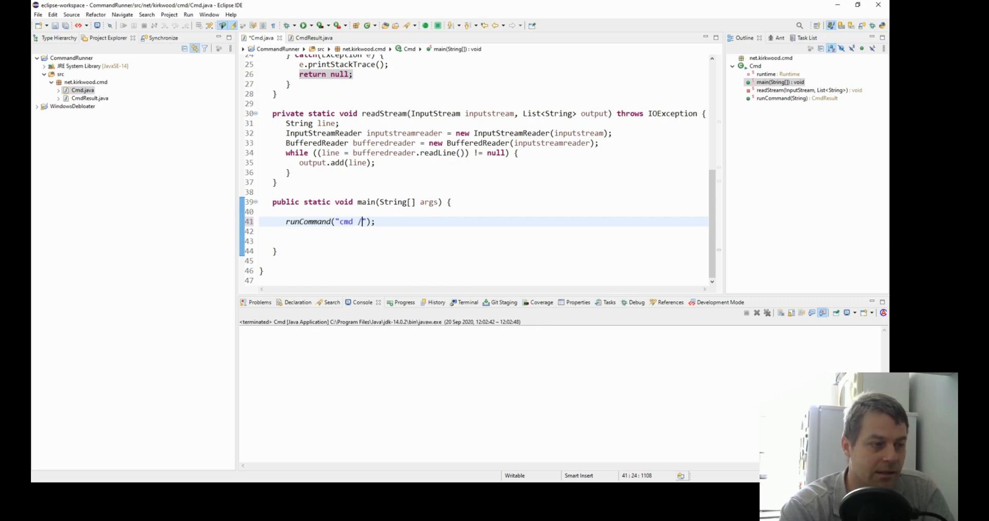
{"action": "type", "text": "c dir "}
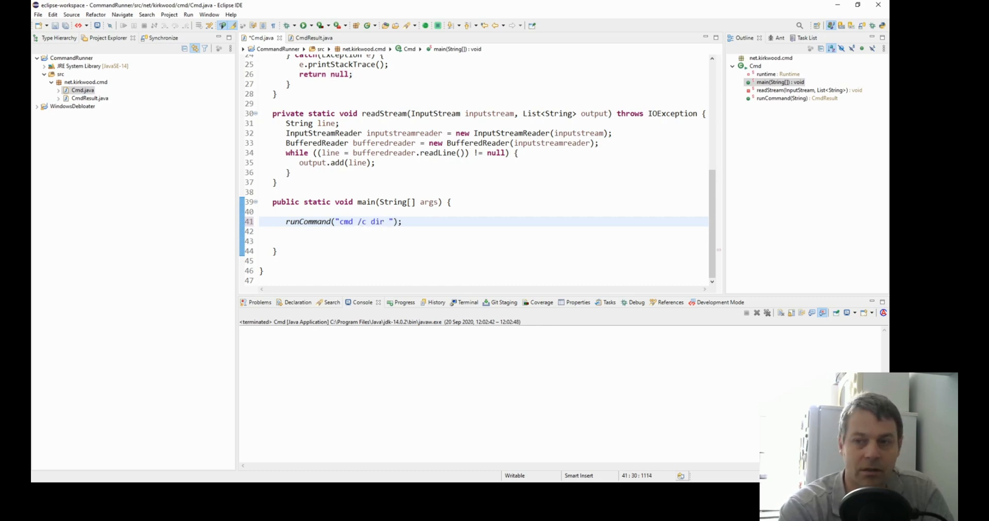
{"action": "type", "text": "c:"}
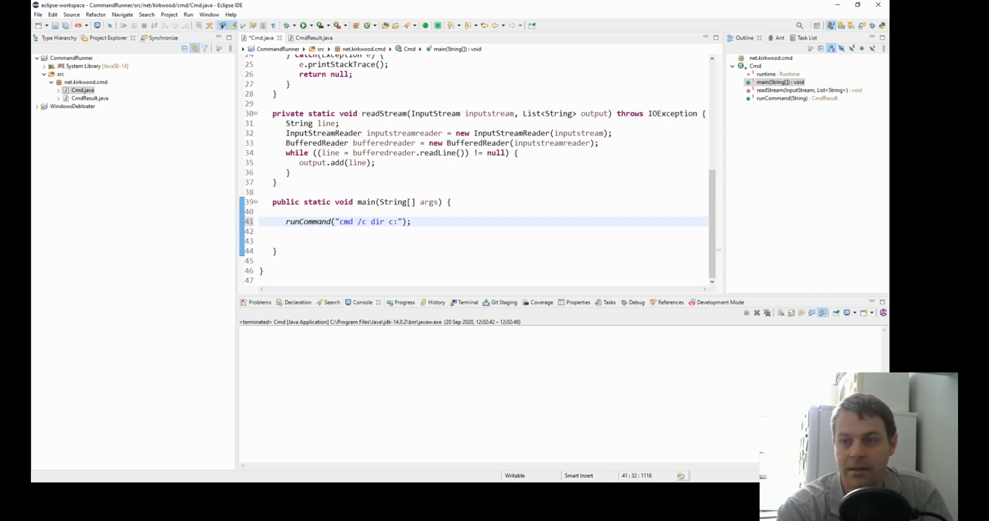
{"action": "type", "text": "\\\\"}
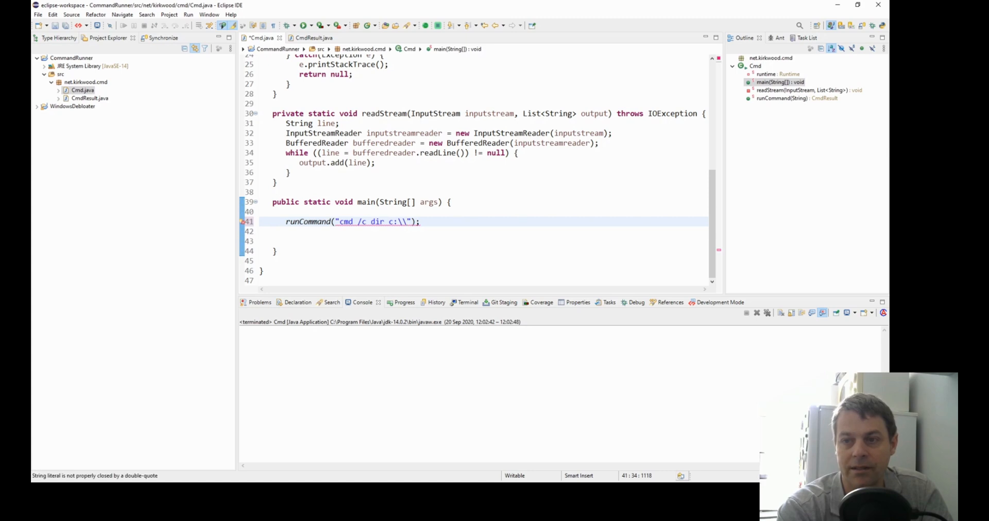
{"action": "key", "text": "Up"}
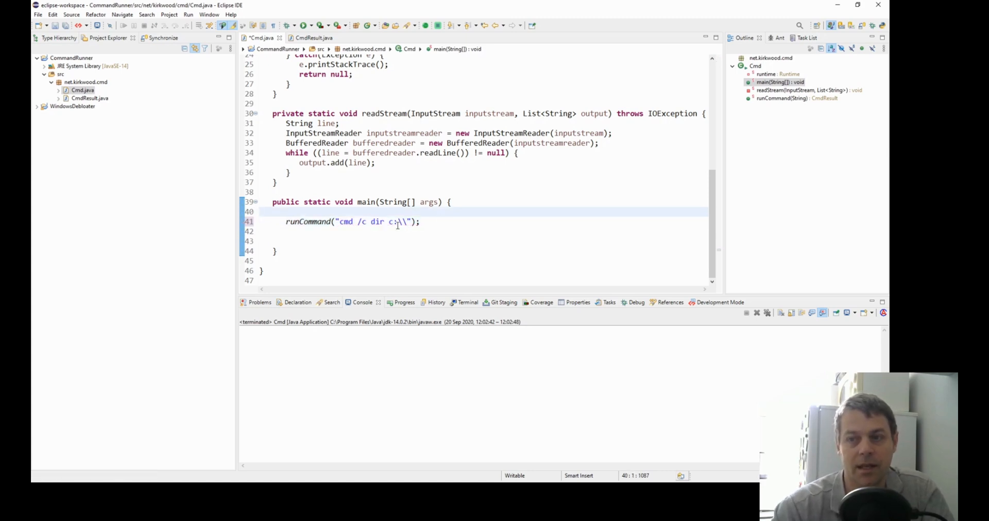
Save and run the program with Ctrl+F11, then return to the runCommand call
{"action": "left_click", "coordinate": [418, 231]}
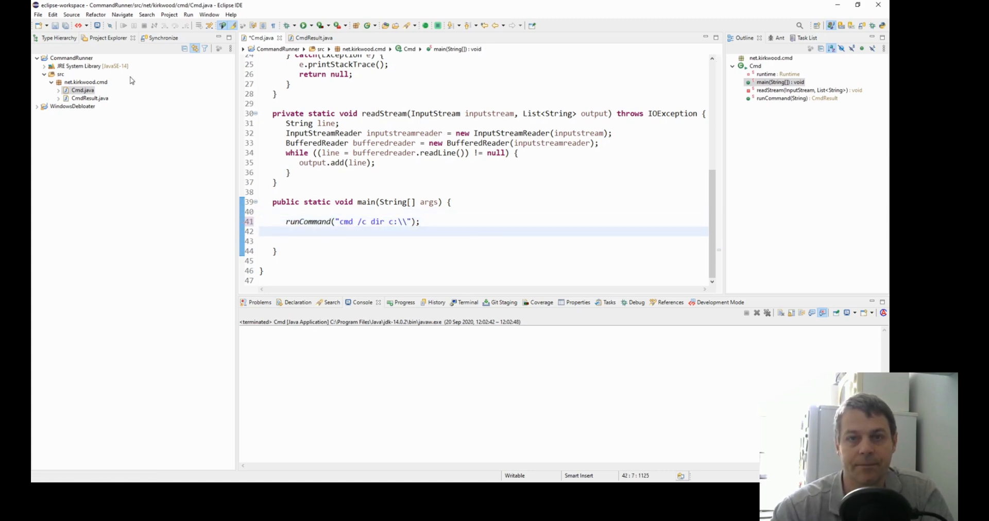
{"action": "key", "text": "ctrl+F11"}
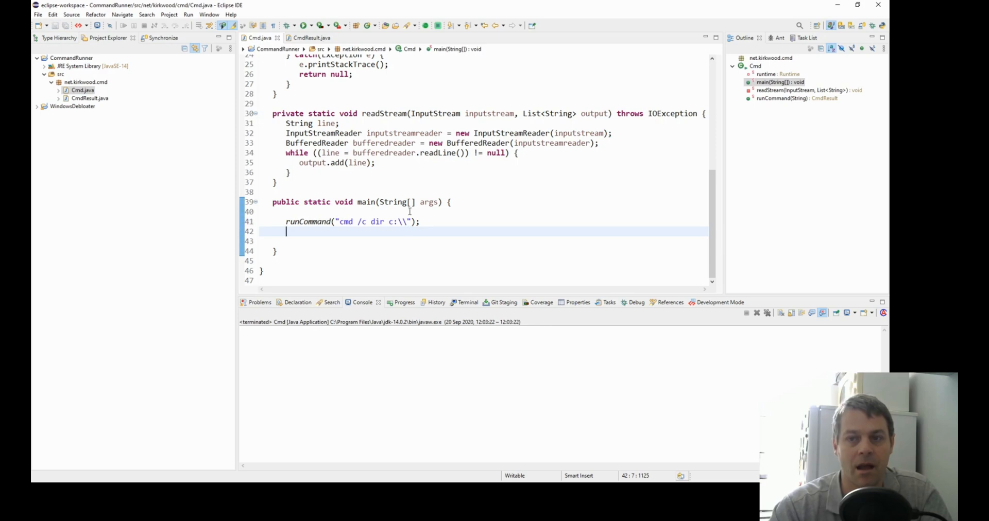
{"action": "key", "text": "Up"}
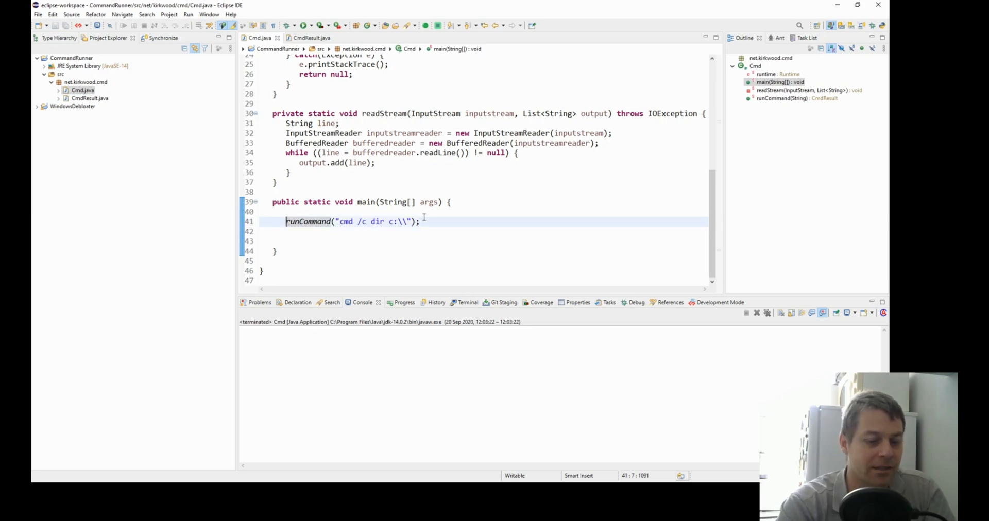
{"action": "type", "text": "System."}
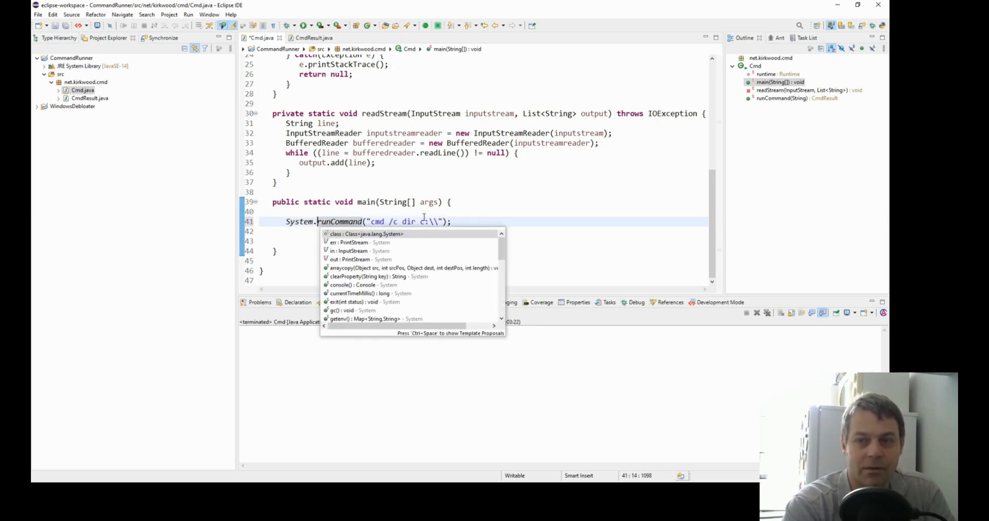
{"action": "type", "text": "out.printl"}
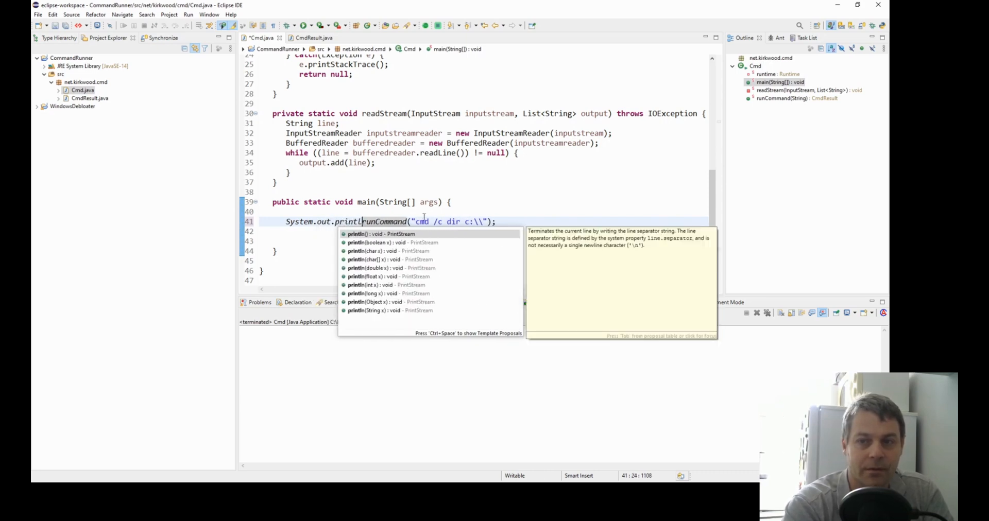
Wrap the runCommand call on line 41 in System.out.println(...)
{"action": "key", "text": "Escape"}
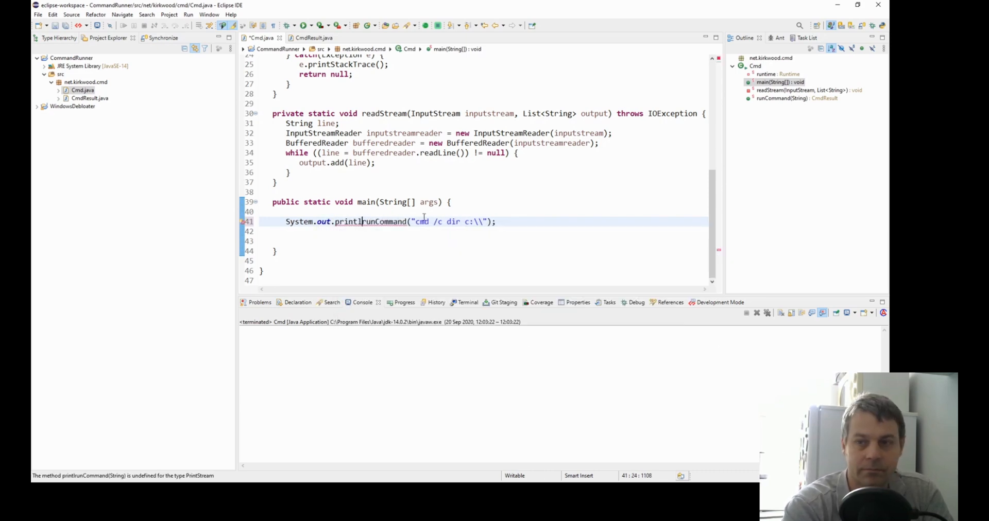
{"action": "type", "text": "n("}
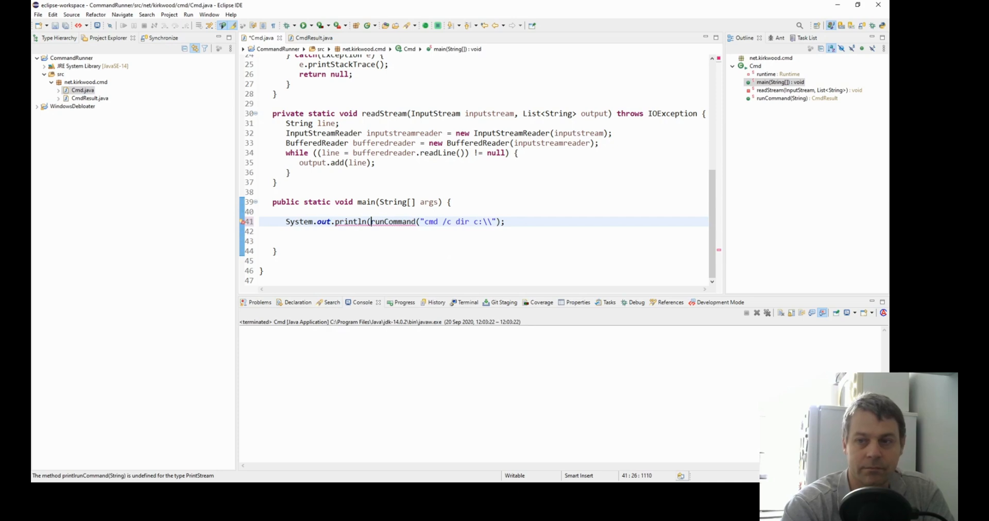
{"action": "key", "text": "End"}
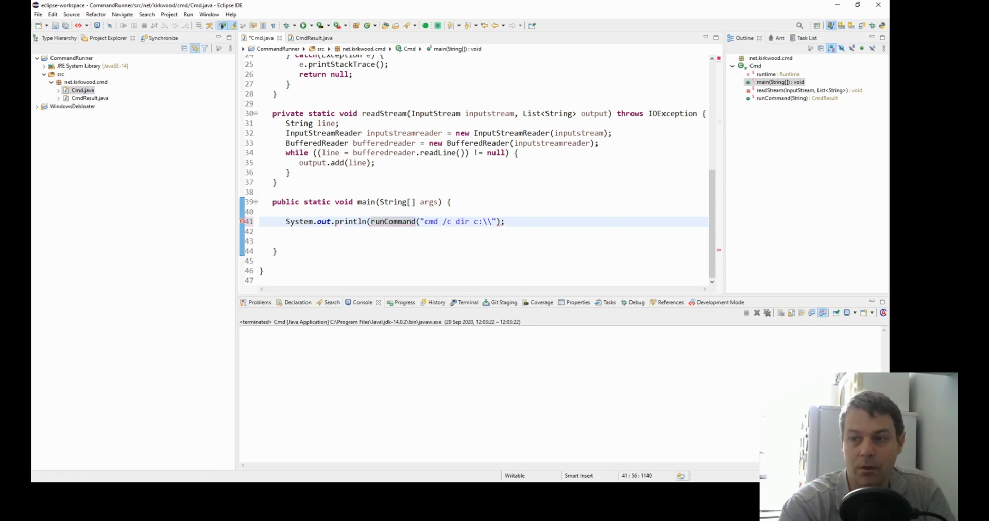
{"action": "type", "text": ")"}
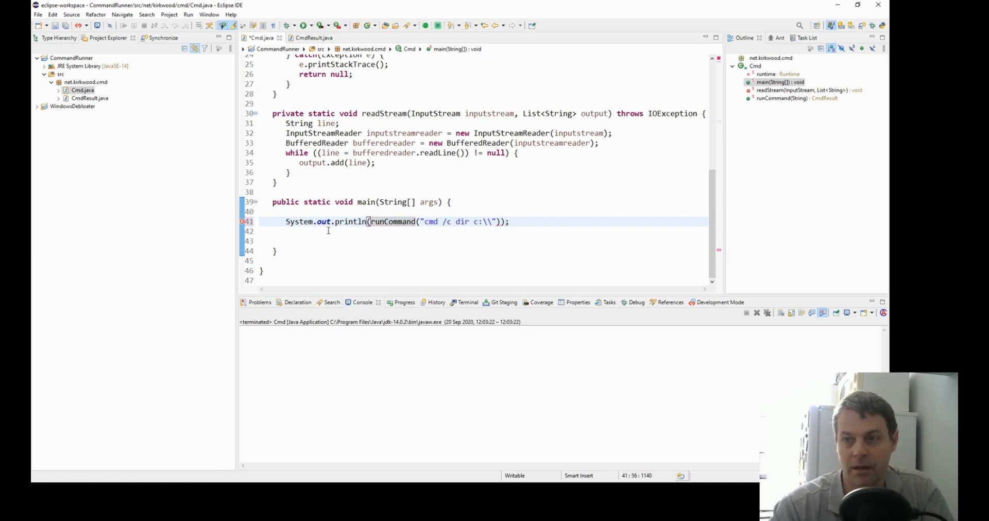
{"action": "scroll", "coordinate": [354, 213], "scroll_direction": "up", "scroll_amount": 4}
{"action": "scroll", "coordinate": [340, 63], "scroll_direction": "up", "scroll_amount": 2}
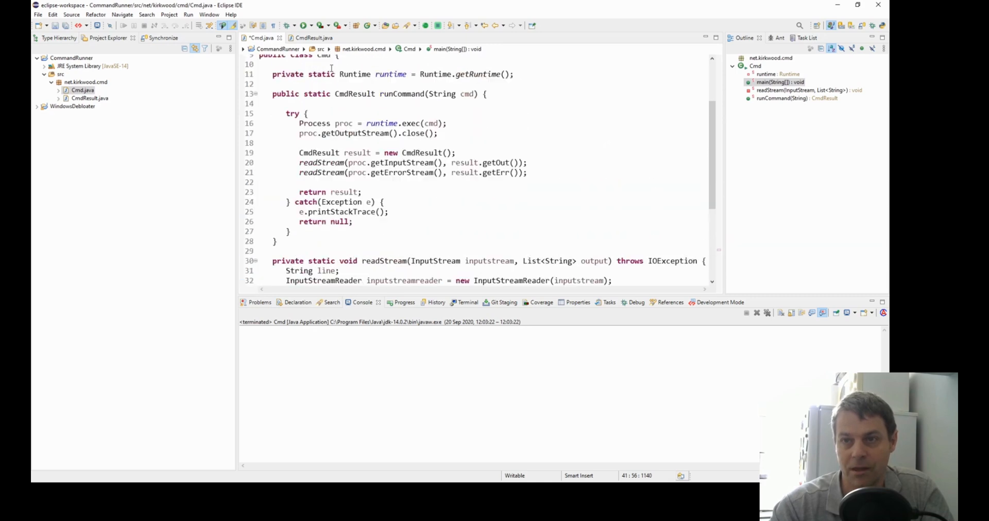
{"action": "scroll", "coordinate": [357, 136], "scroll_direction": "down", "scroll_amount": 5}
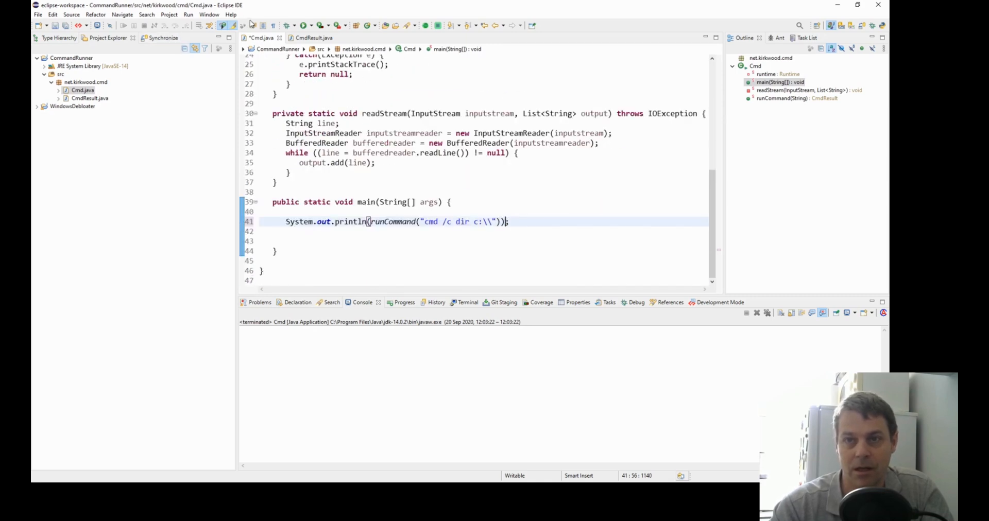
Launch Cmd, confirming the save, so the console prints the C: drive directory listing
{"action": "left_click", "coordinate": [303, 26]}
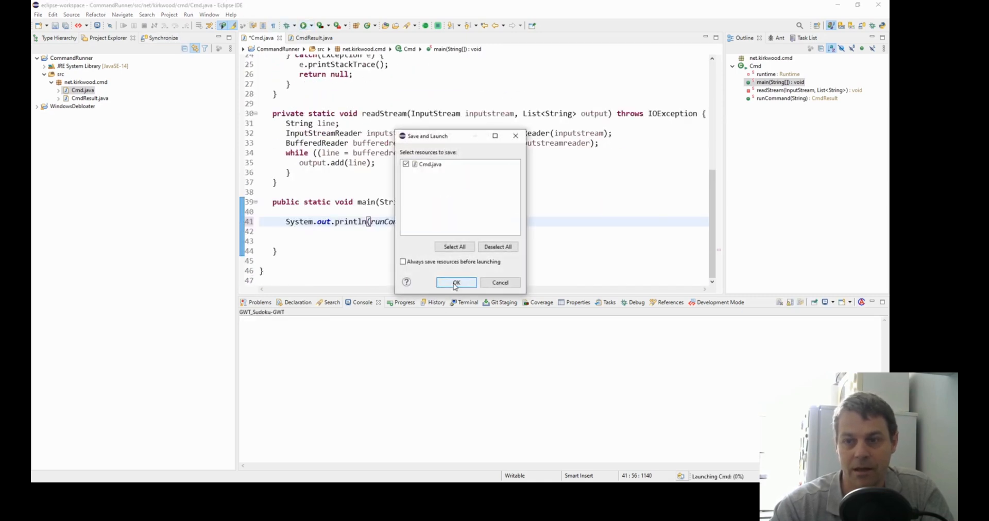
{"action": "left_click", "coordinate": [456, 282]}
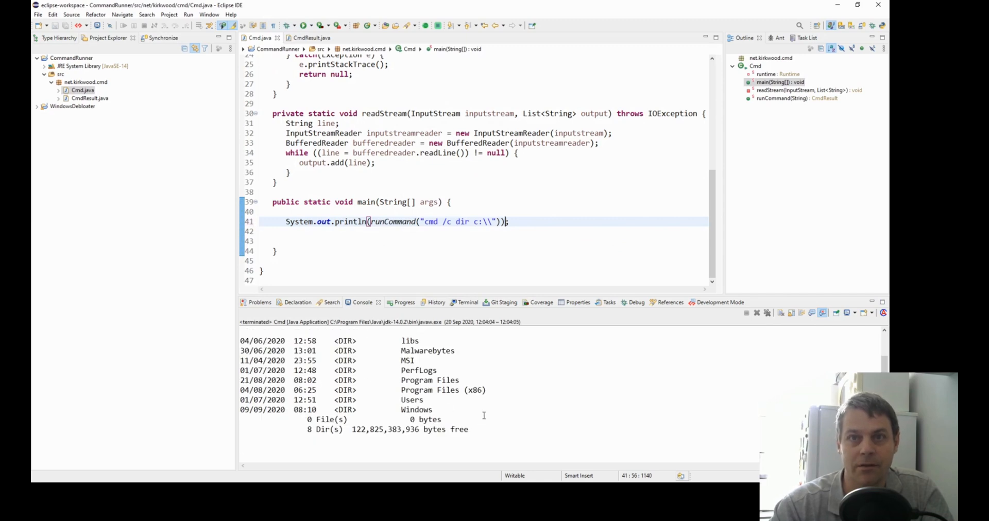
{"action": "left_click", "coordinate": [455, 253]}
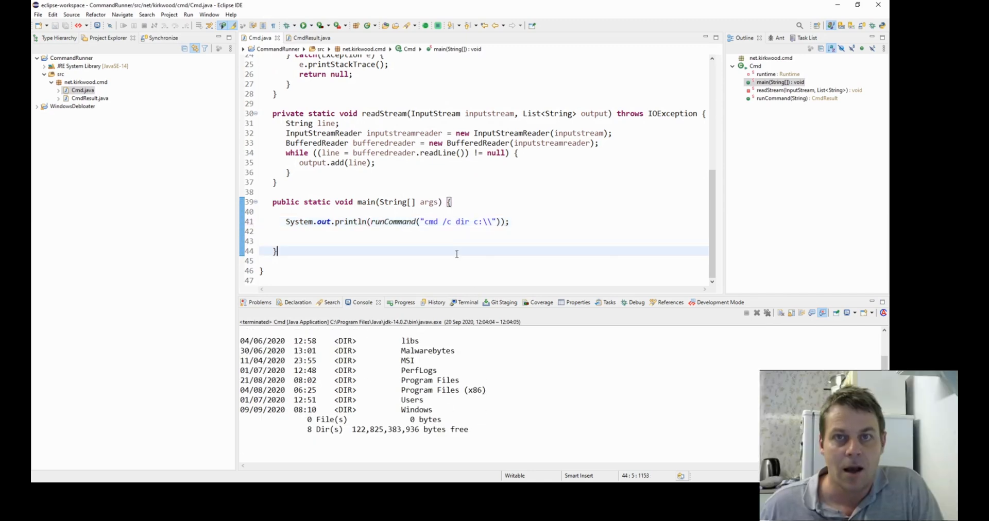